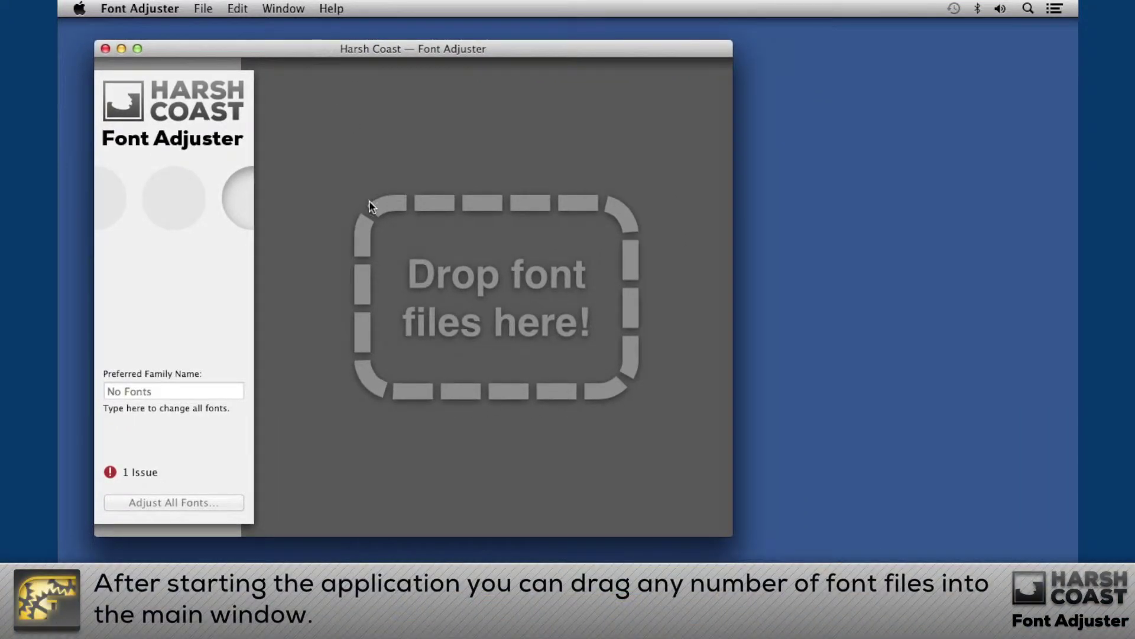
Load AdobeNaskh-Medium.otf and meiryob.ttc from the Fonts folder into Font Adjuster
left_click(709, 615)
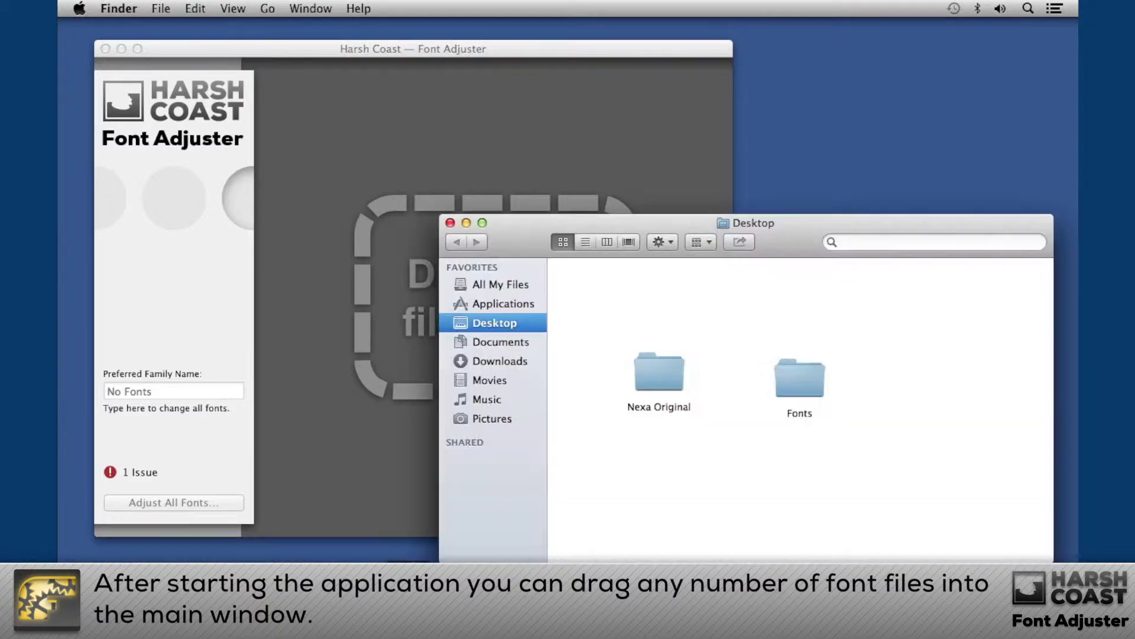
double_click(784, 380)
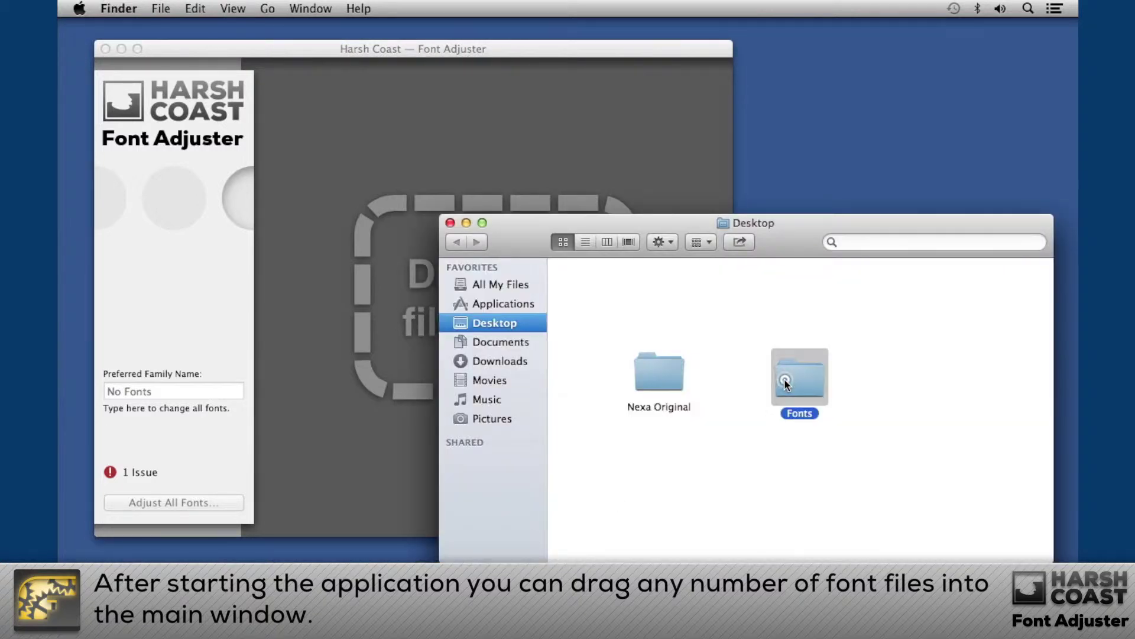
left_click_drag(729, 362, 372, 275)
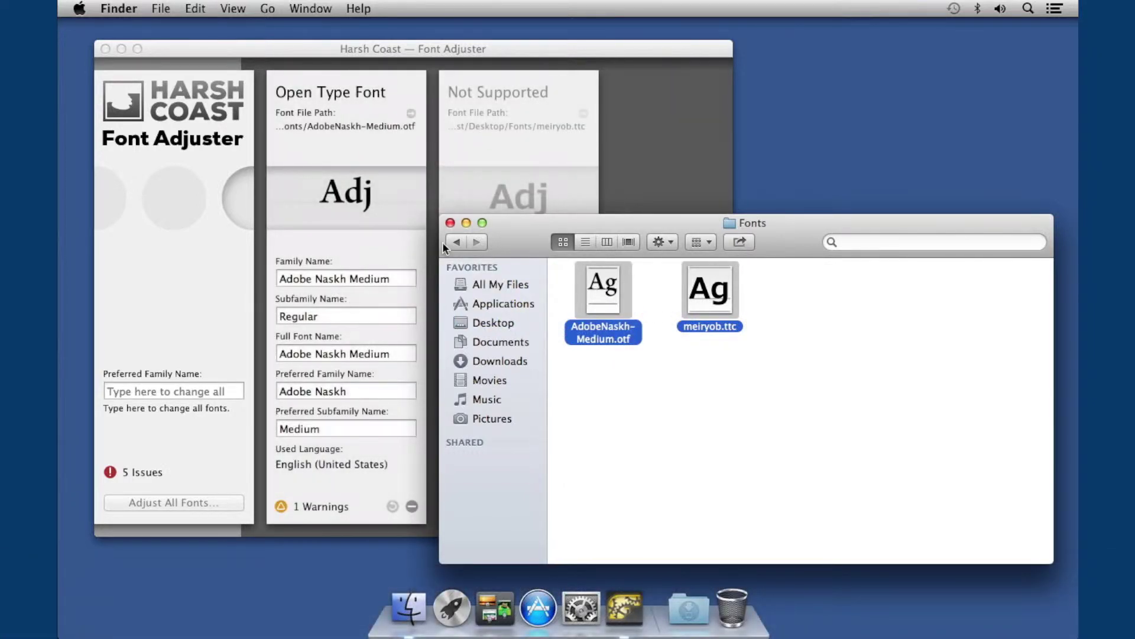
left_click(449, 223)
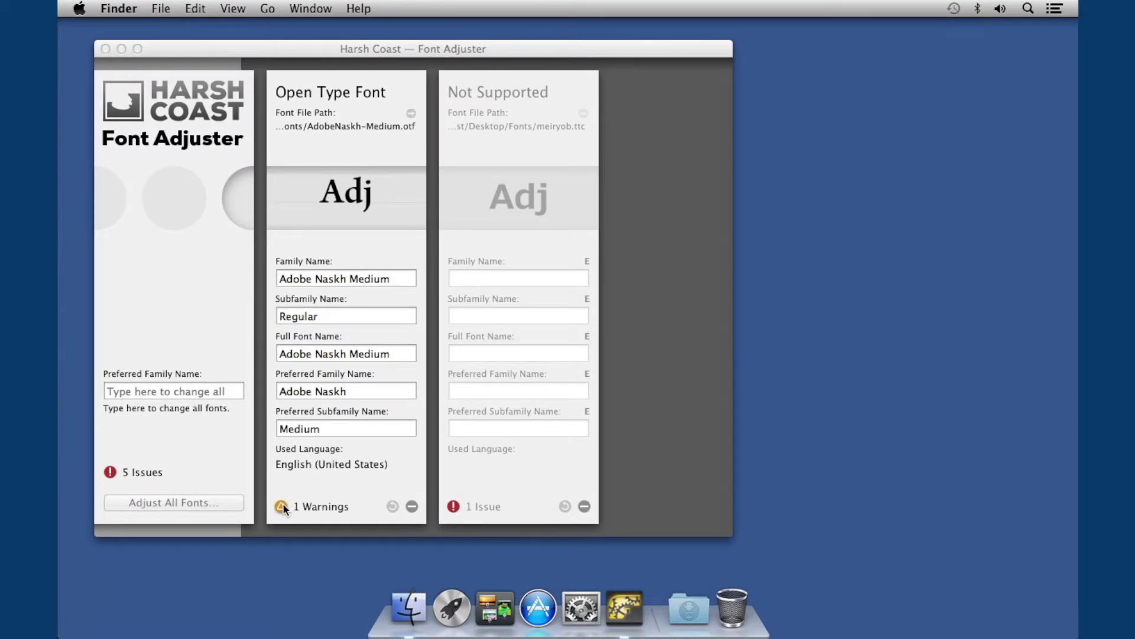
Review the digital-signature and unsupported-format messages, then remove meiryob.ttc and AdobeNaskh-Medium.otf
left_click(282, 506)
left_click(281, 504)
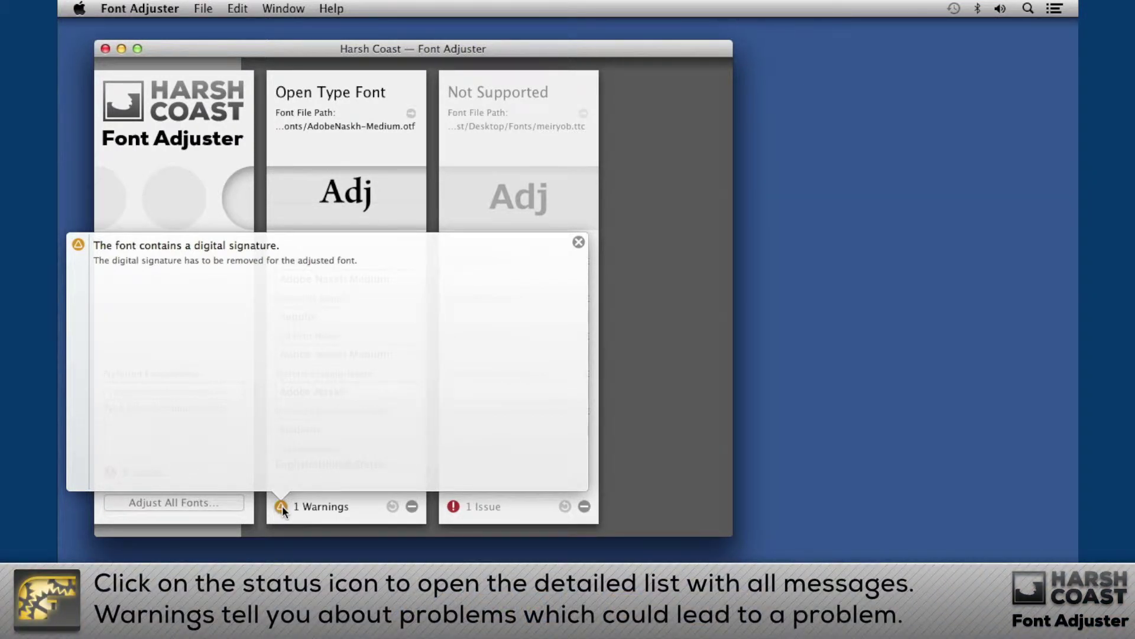
left_click(283, 505)
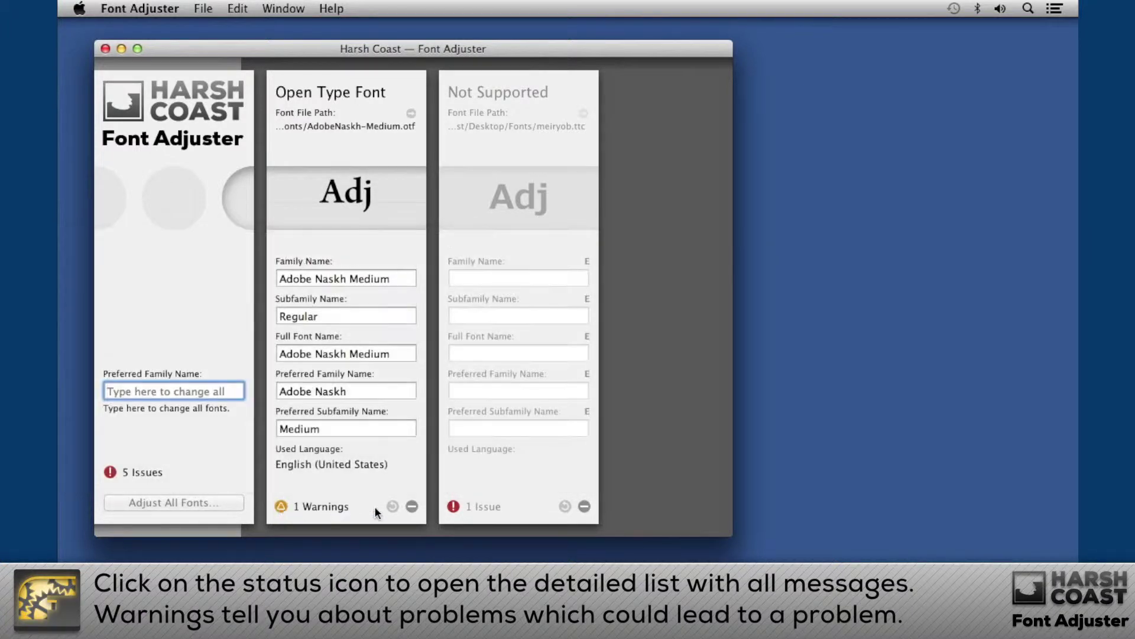
left_click(454, 505)
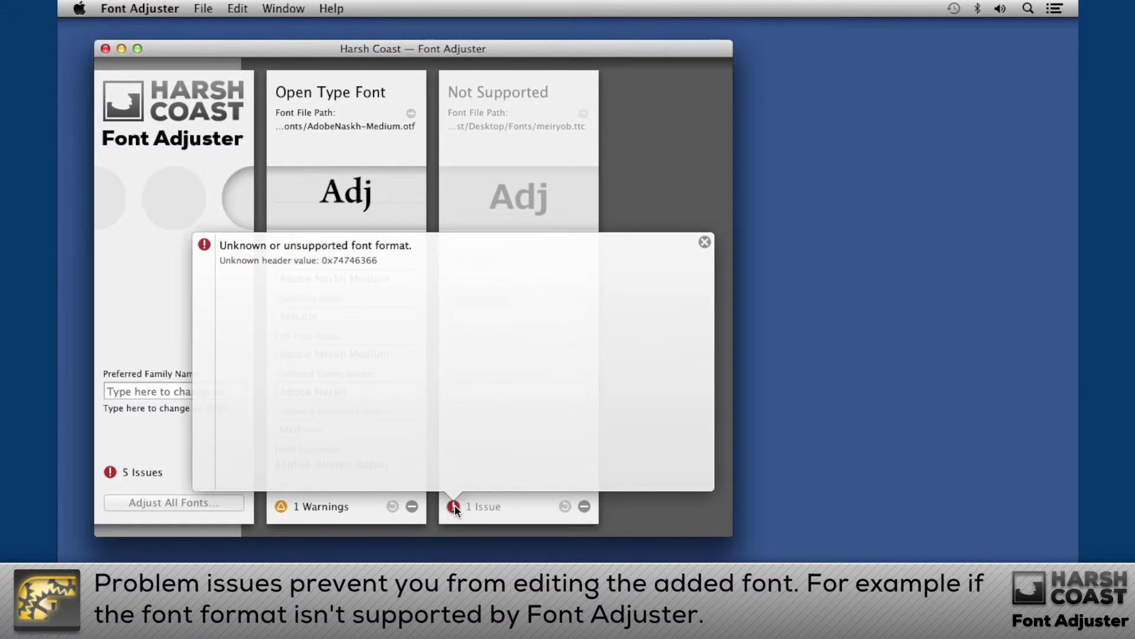
left_click(455, 506)
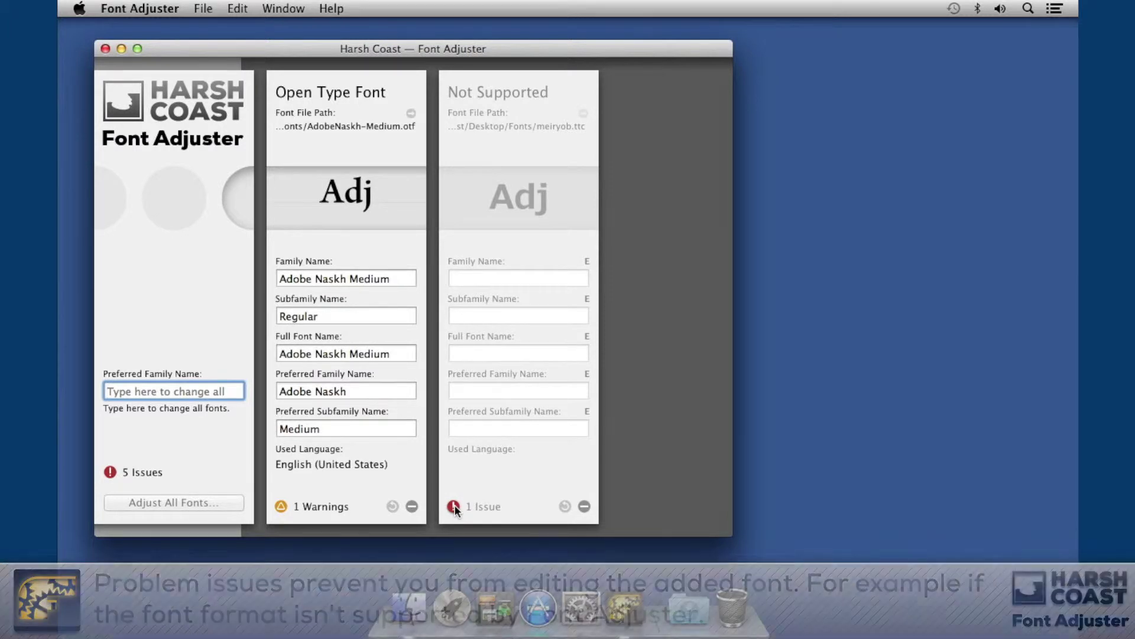
left_click(585, 507)
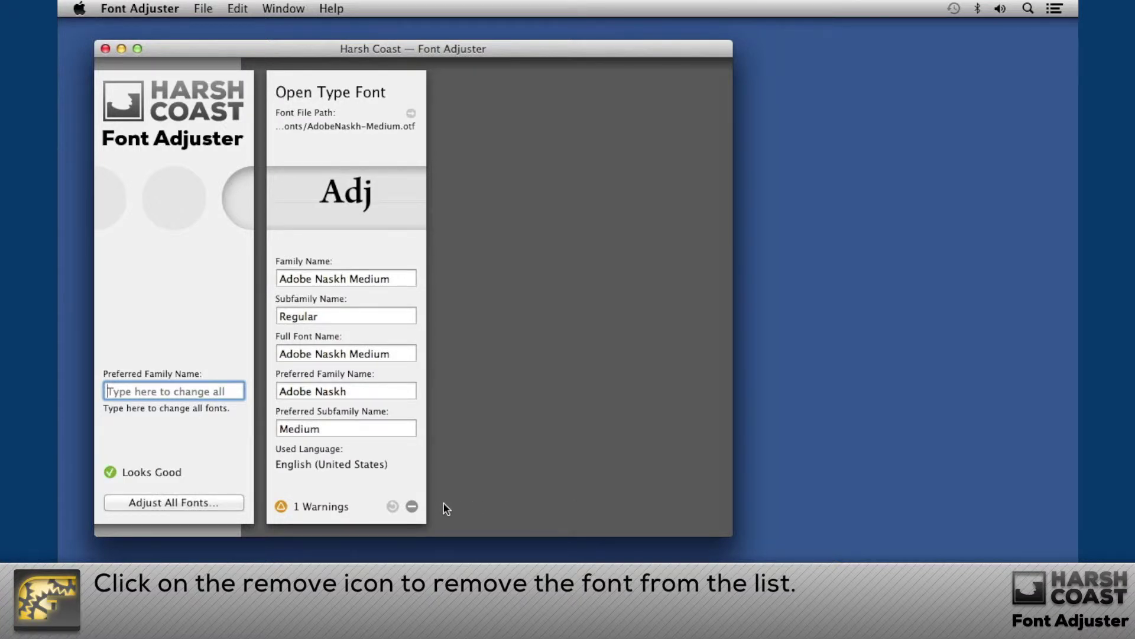
left_click(412, 507)
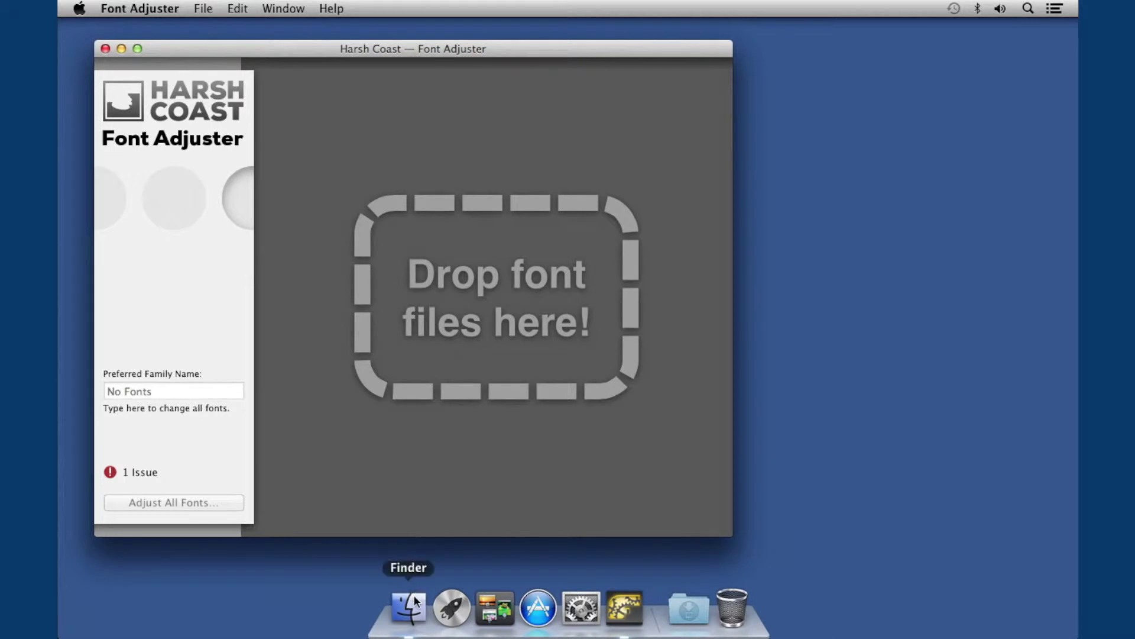
Add all 16 font files from the Nexa Original folder to Font Adjuster
left_click(412, 607)
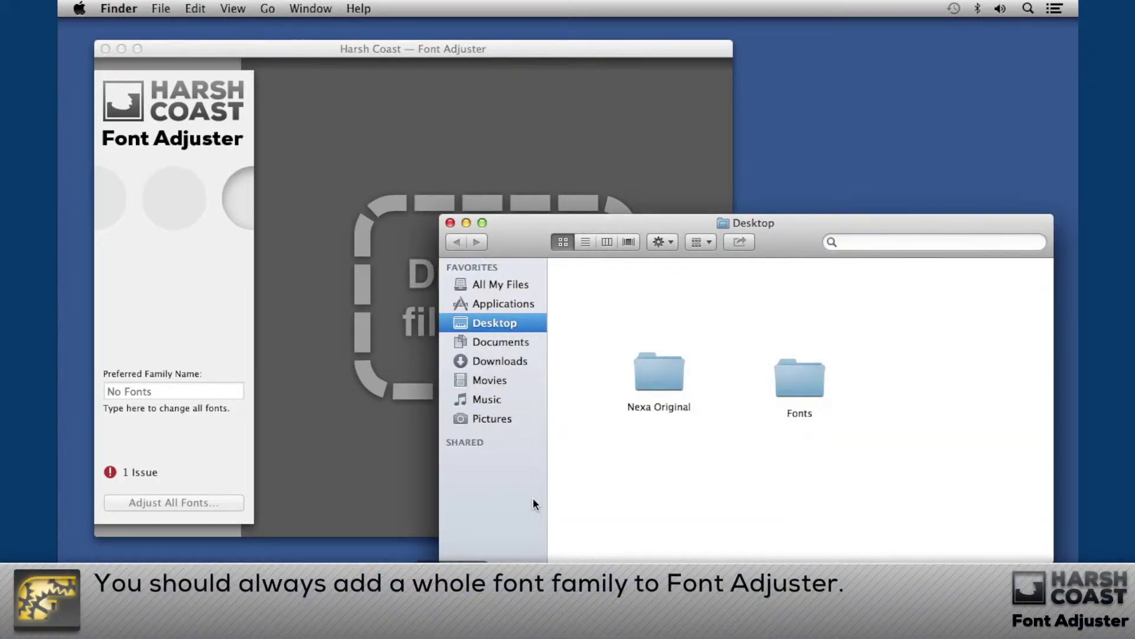
double_click(665, 371)
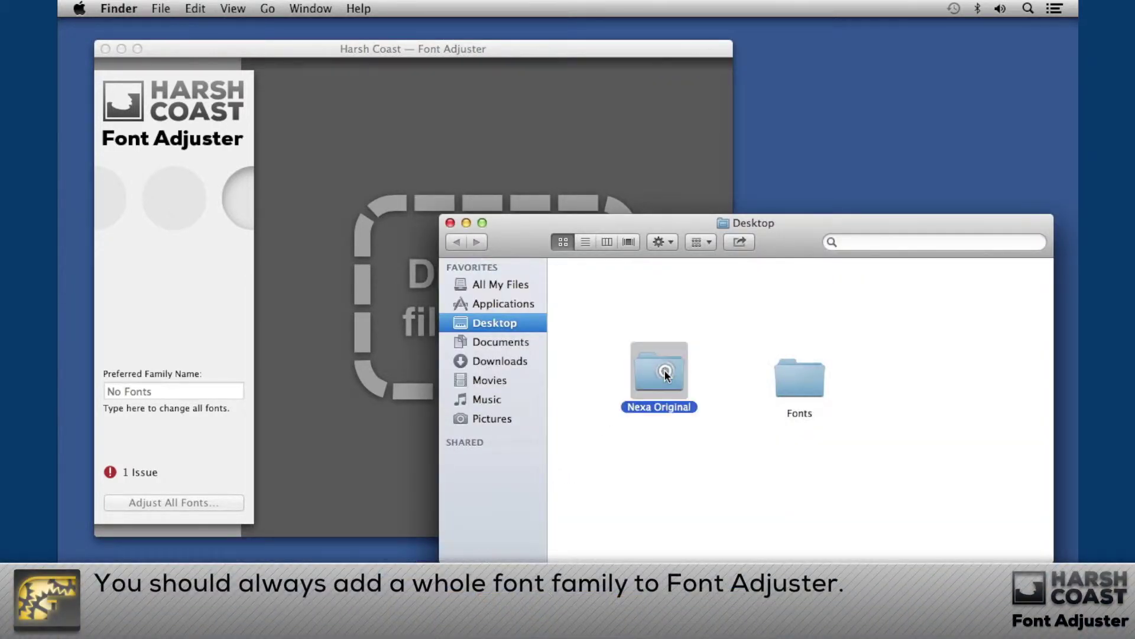
left_click_drag(569, 287, 941, 547)
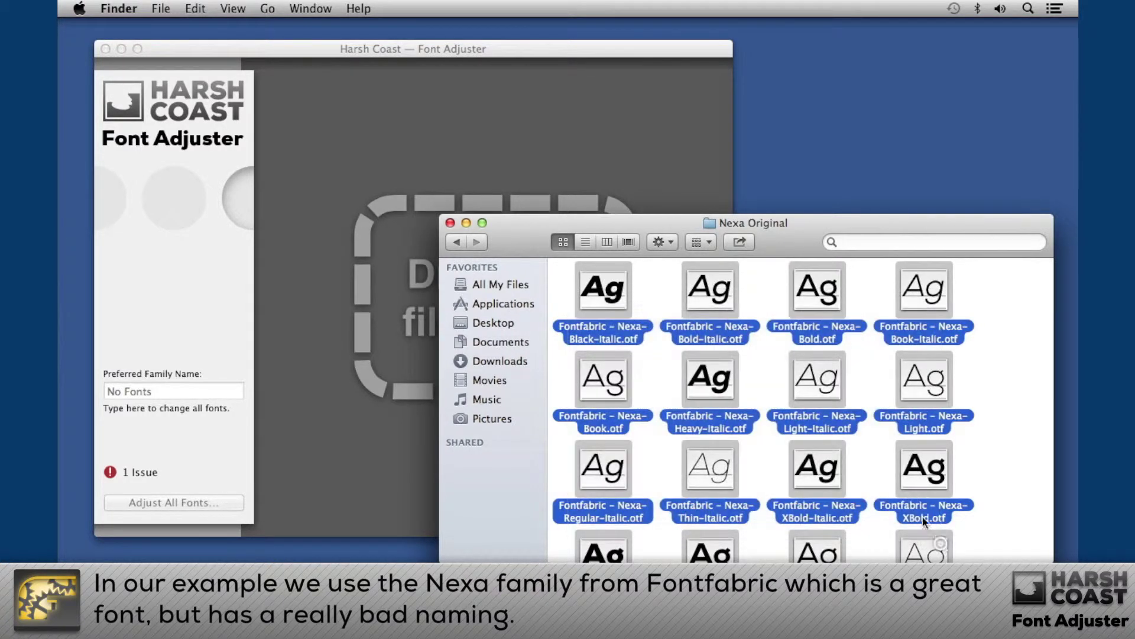
left_click_drag(594, 292, 363, 278)
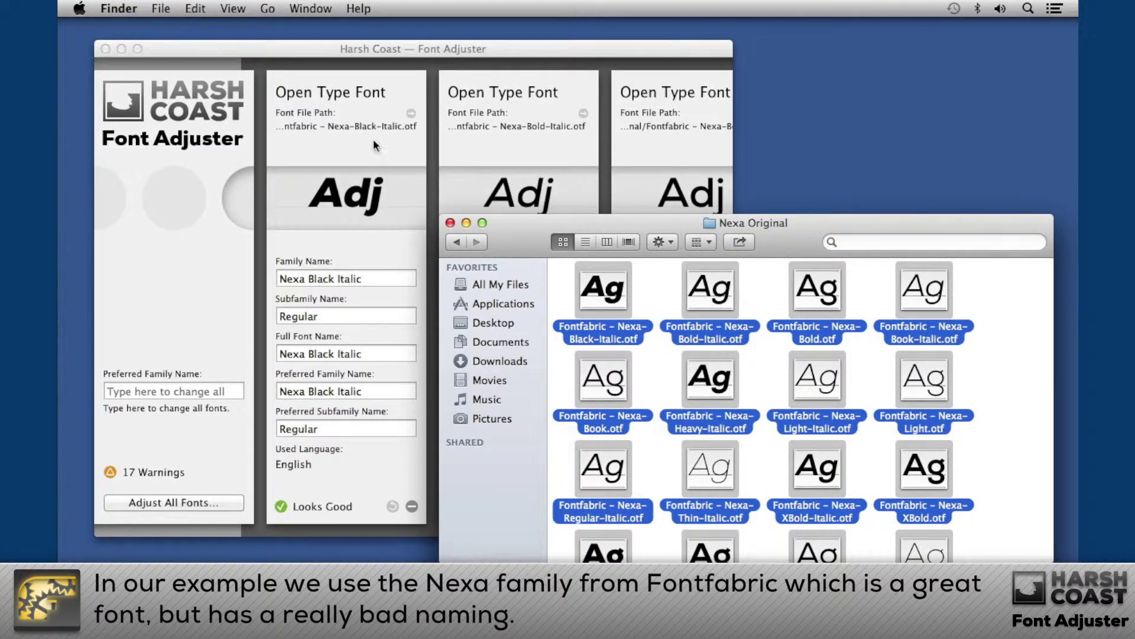
left_click(450, 222)
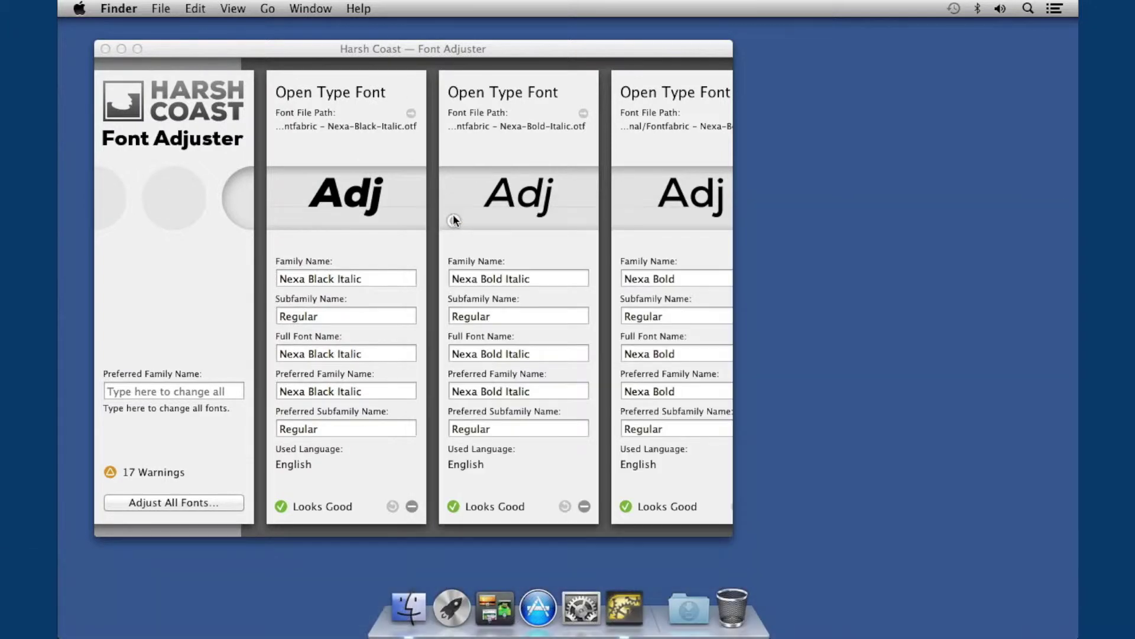
left_click(453, 54)
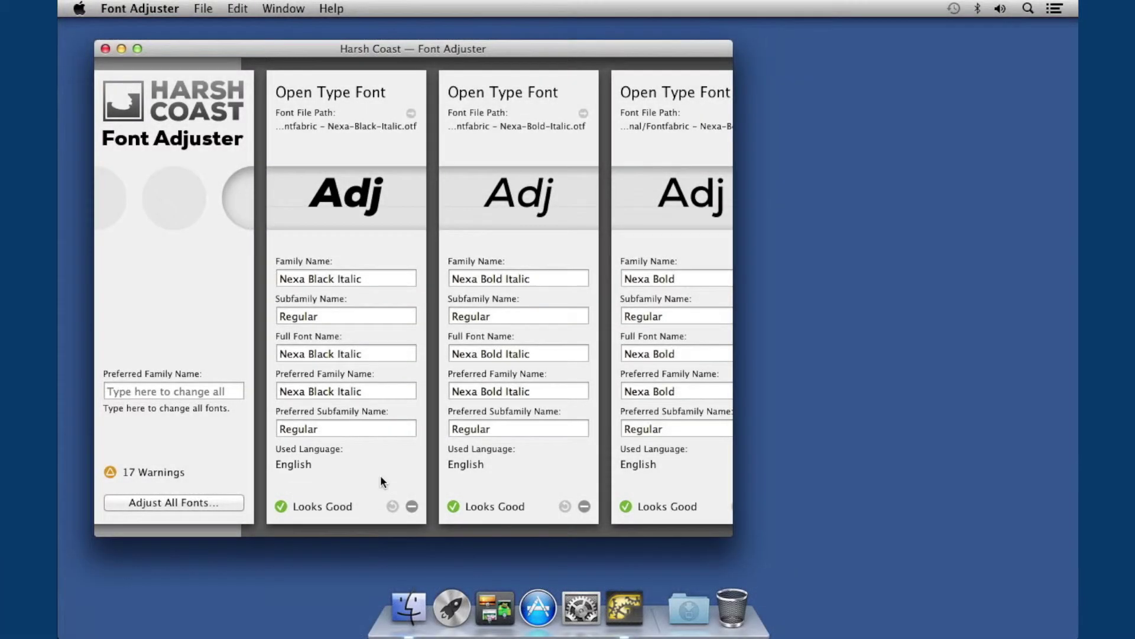
left_click(359, 429)
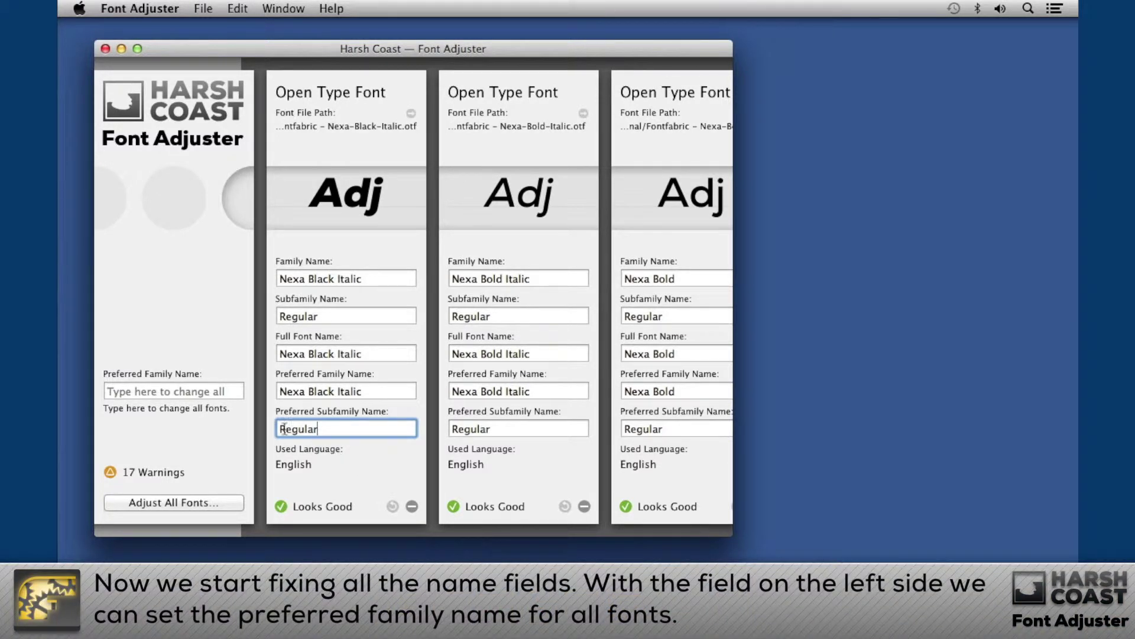
Set the preferred family name to Nexa for all fonts and shorten the family name to Nexa Black
left_click(171, 390)
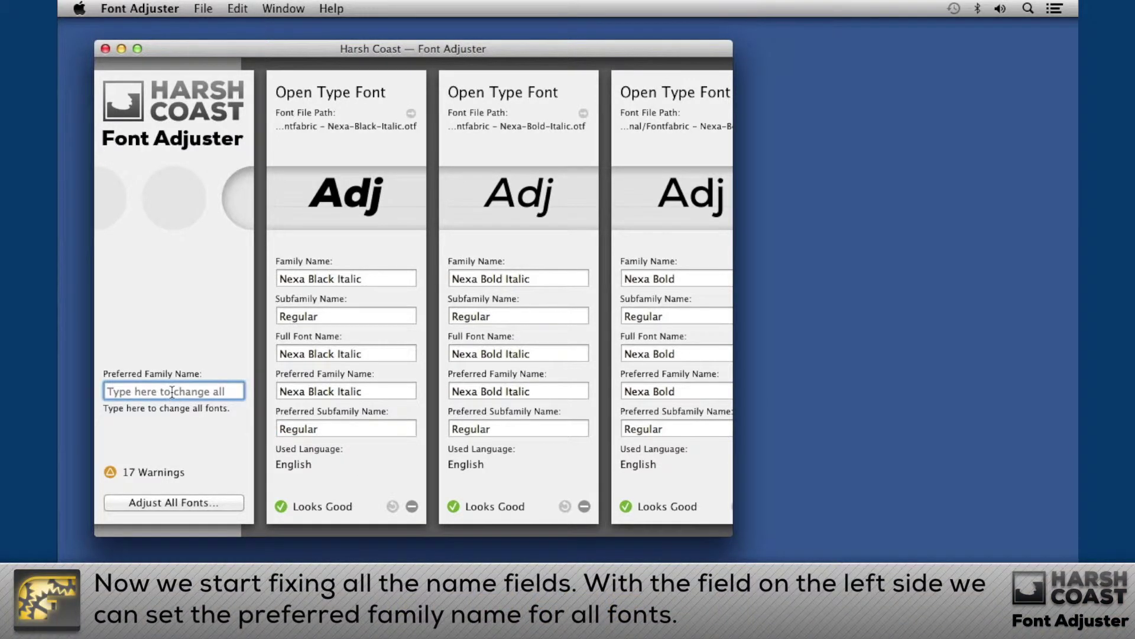
type("Nexa")
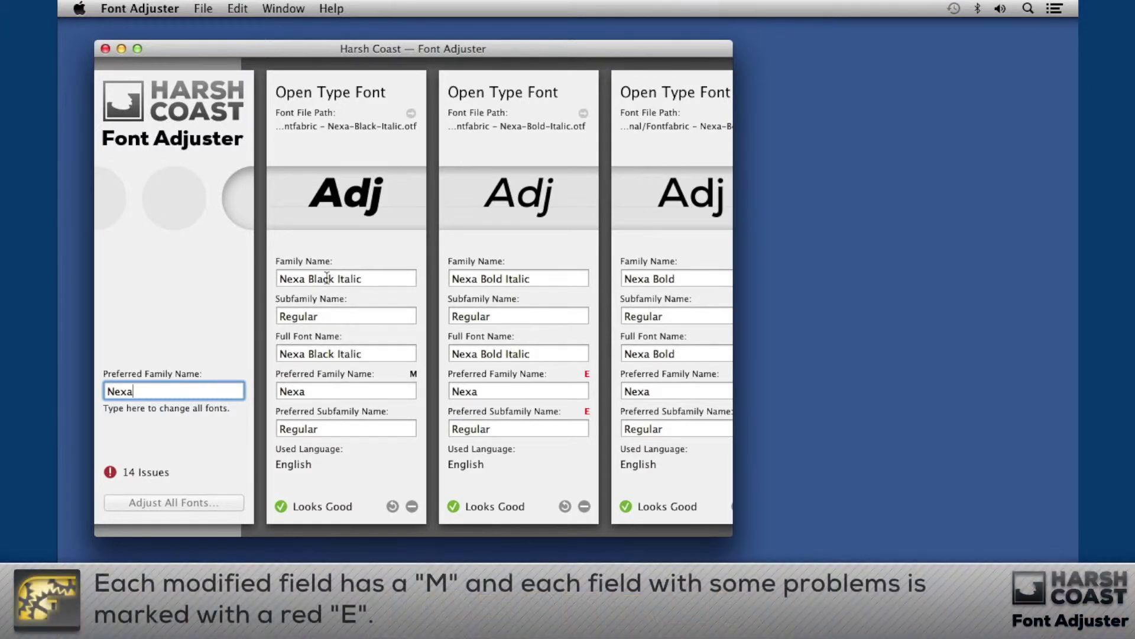
double_click(346, 277)
key("super+c")
key("BackSpace")
key("BackSpace")
Give Nexa Black Italic the subfamily Italic and preferred subfamily Black Italic
double_click(302, 315)
key("super+v")
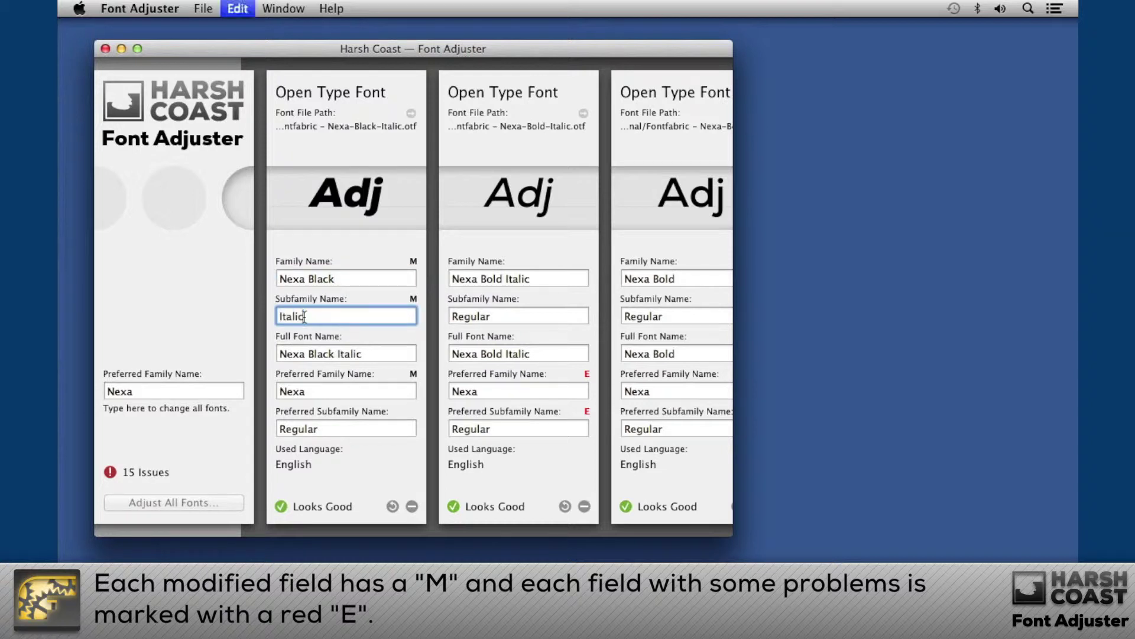
left_click_drag(309, 353, 362, 354)
key("super+c")
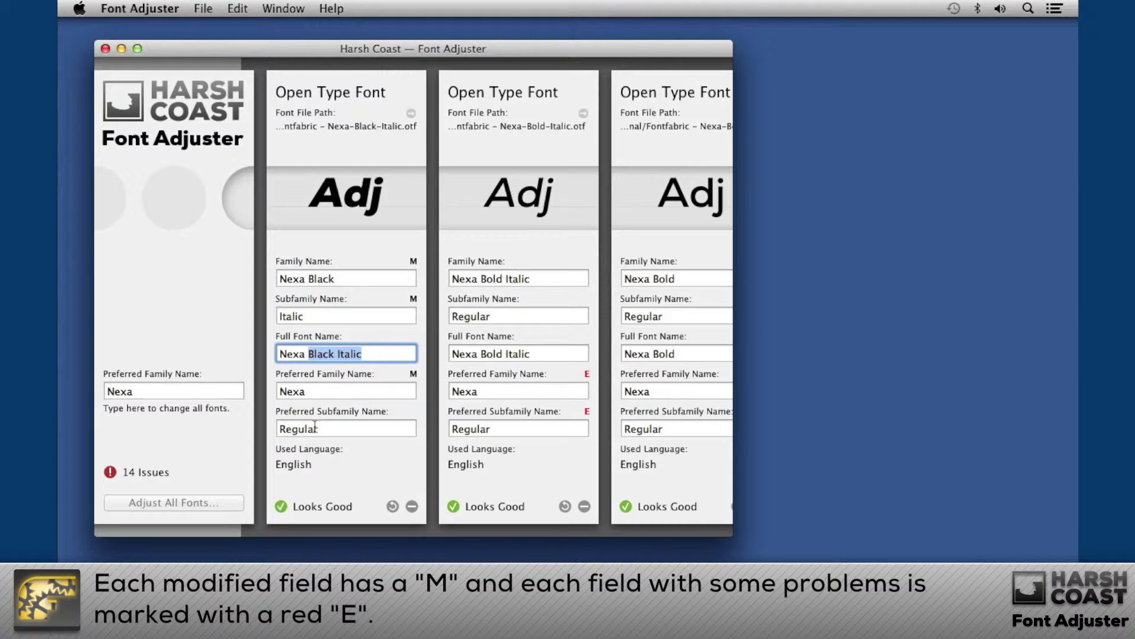
double_click(314, 427)
key("super+v")
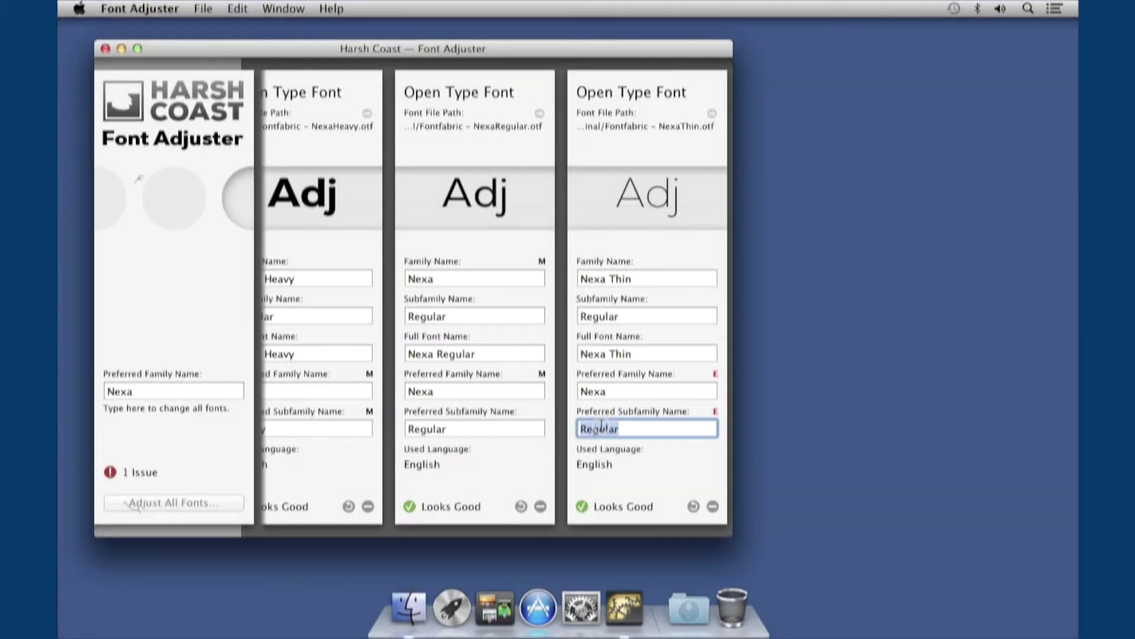
Enter Thin as Nexa Thin's preferred subfamily and view the remaining full-name warning
type("Thin")
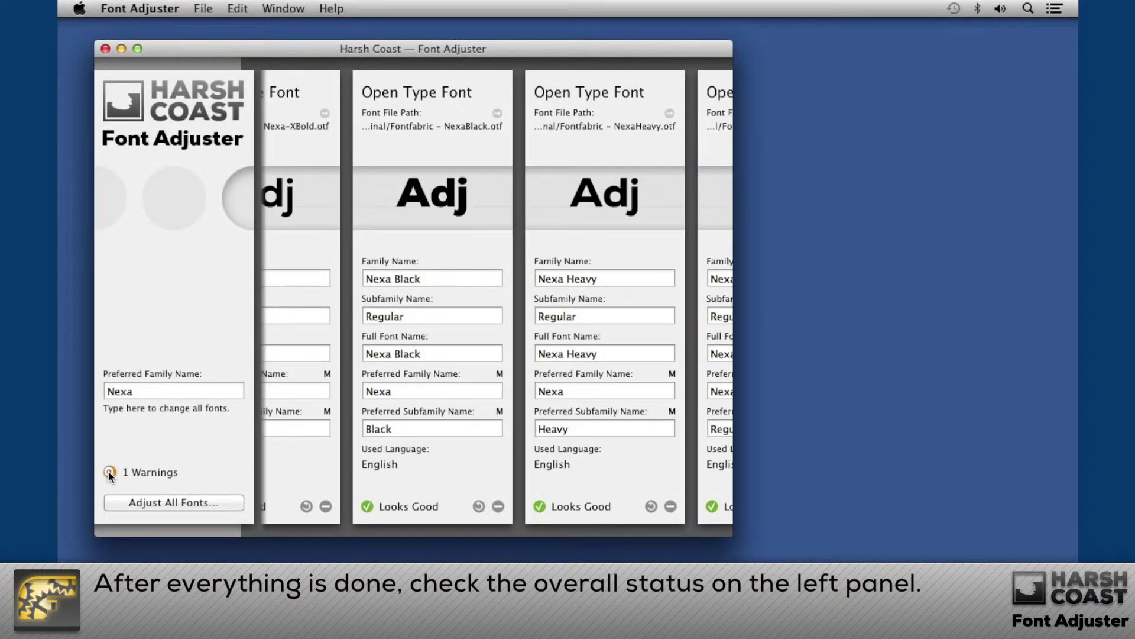
left_click(109, 472)
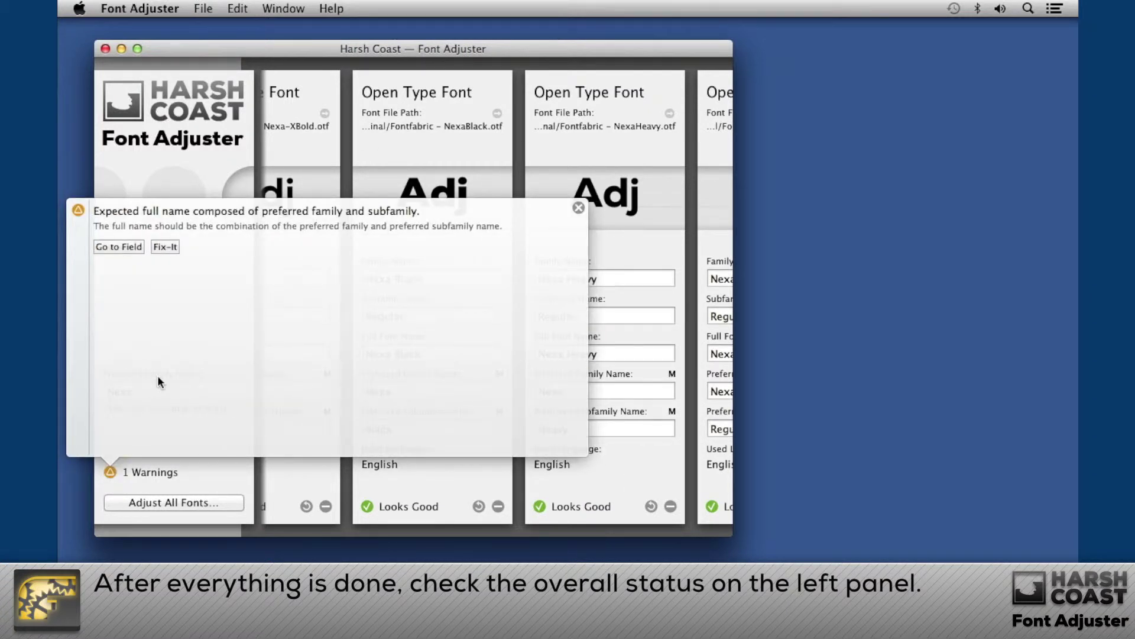
Correct Nexa Regular Italic's full font name to Nexa Italic with Fix-It, clearing all warnings
left_click(119, 246)
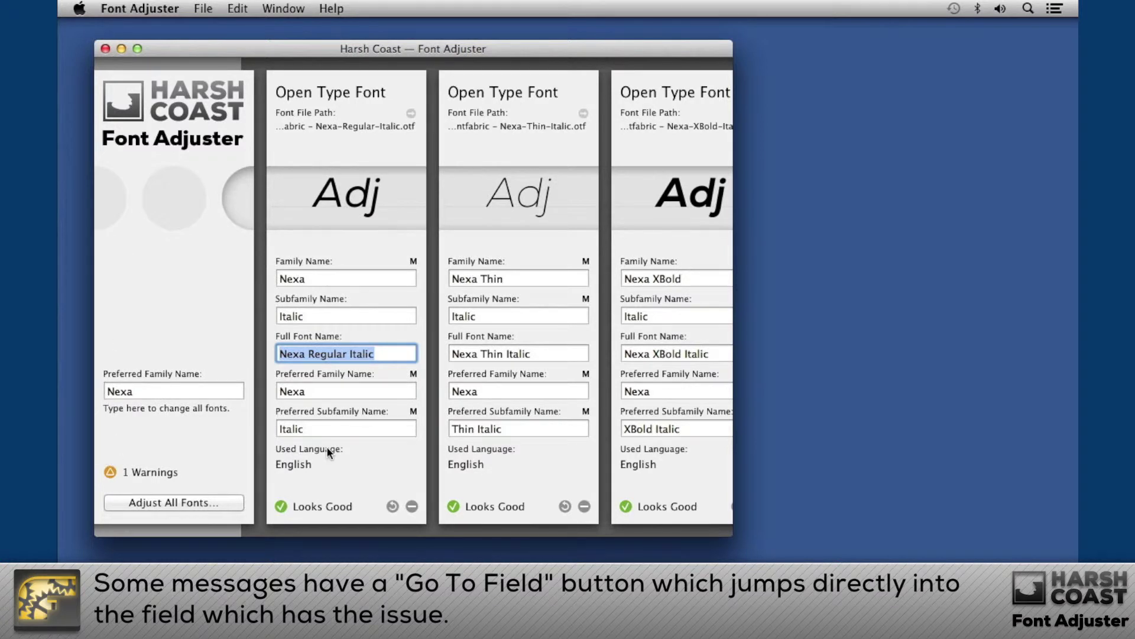
scroll(328, 449, "left", 5)
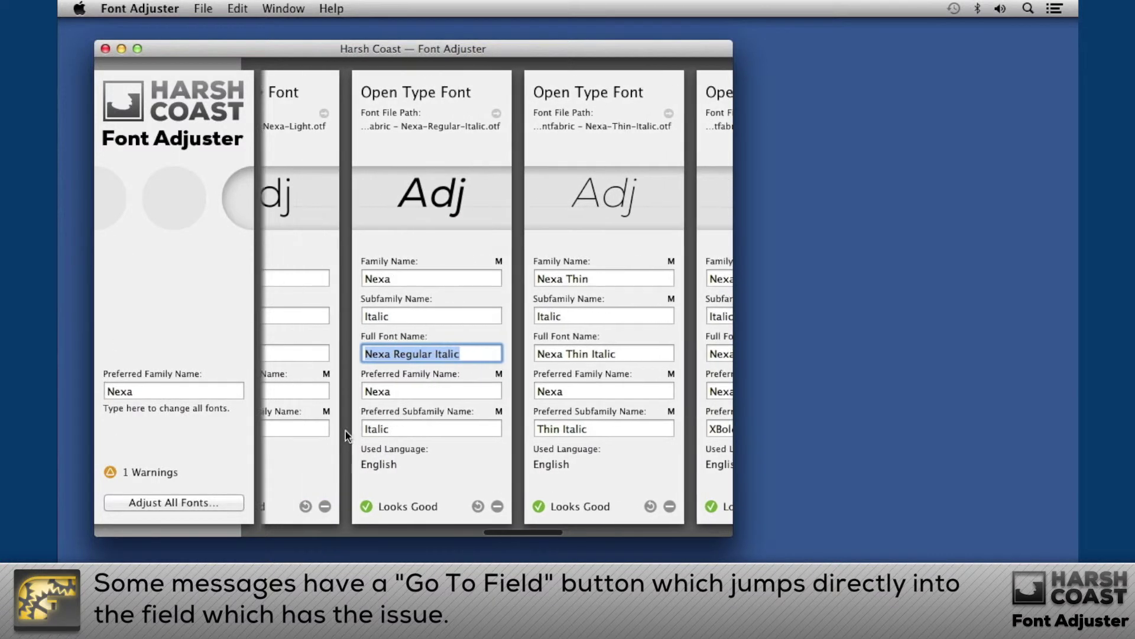
scroll(348, 430, "left", 5)
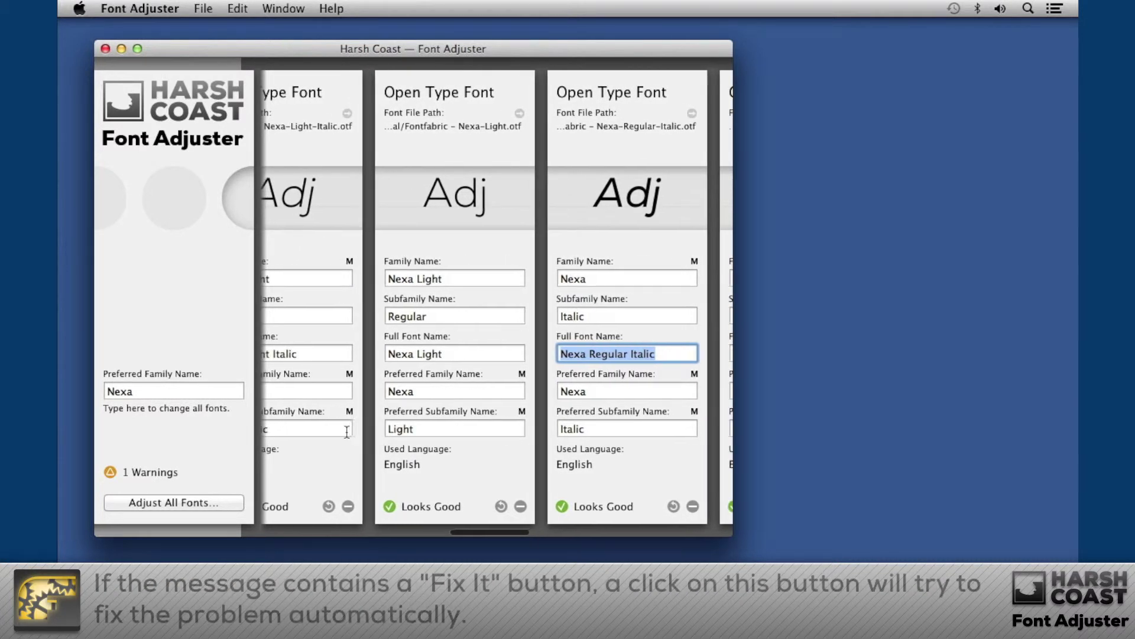
left_click(153, 469)
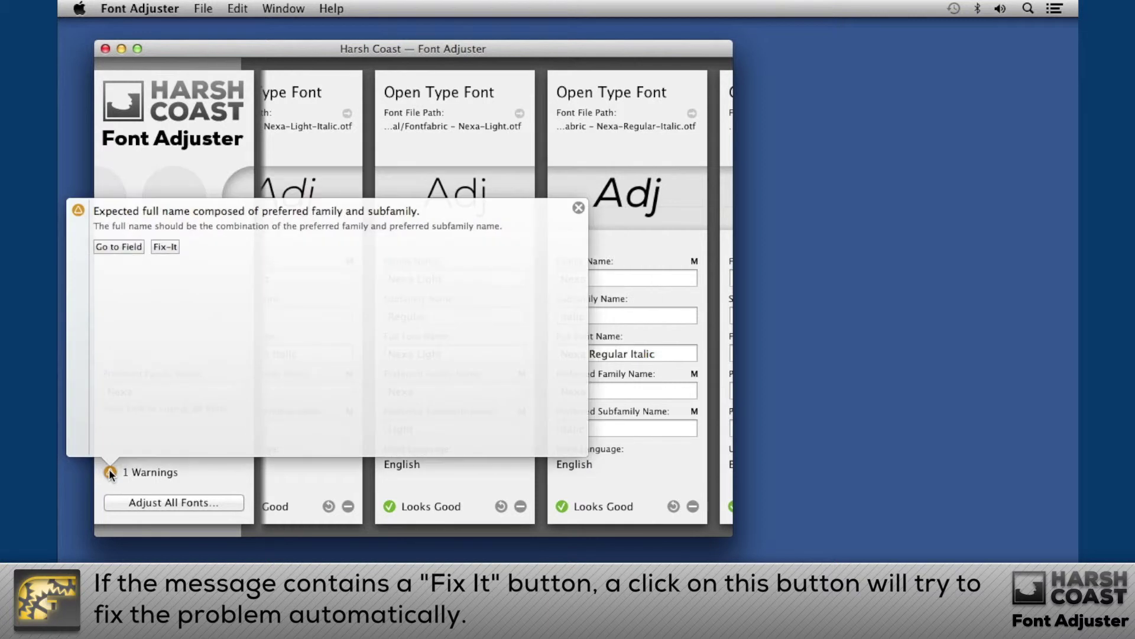
left_click(165, 246)
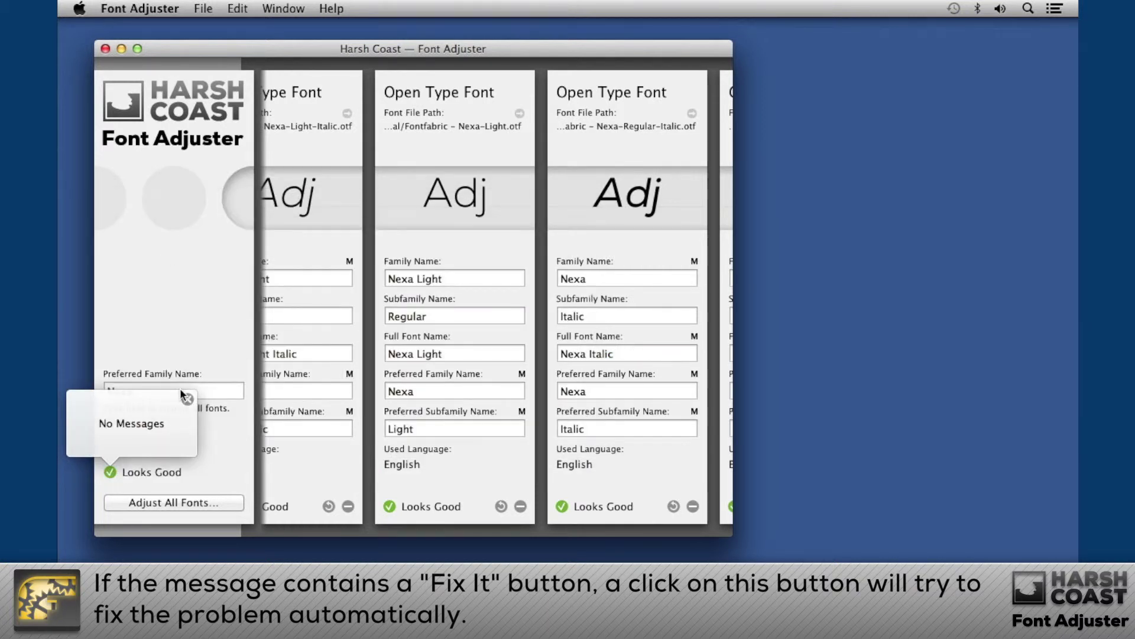
left_click(188, 401)
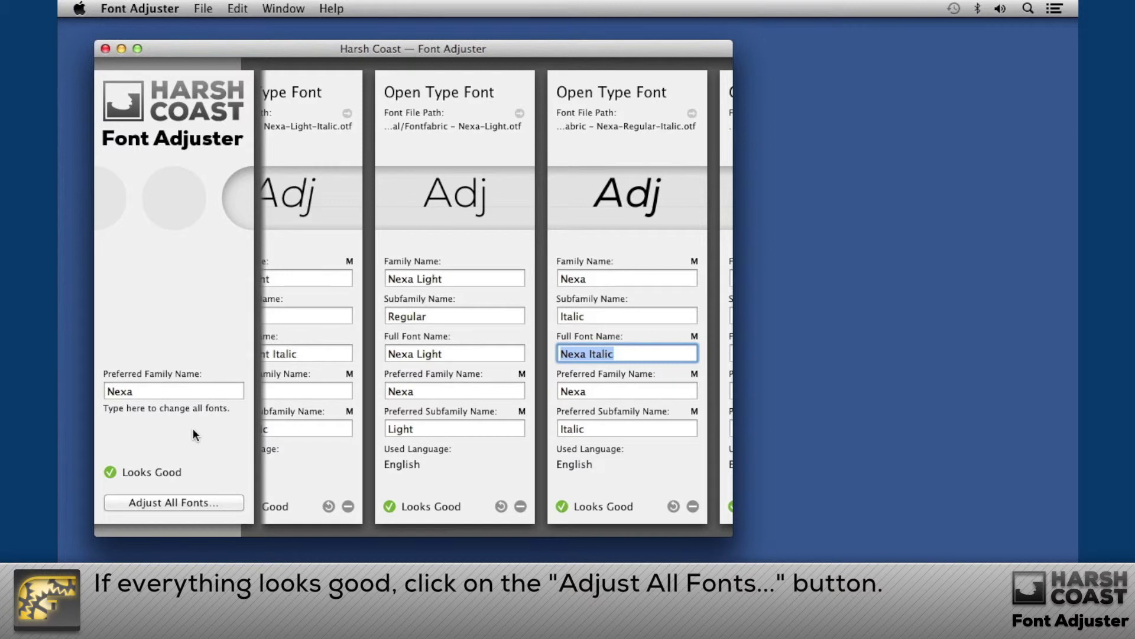
Start the Adjust All Fonts… export and bring up a Finder window of the Desktop
left_click(186, 504)
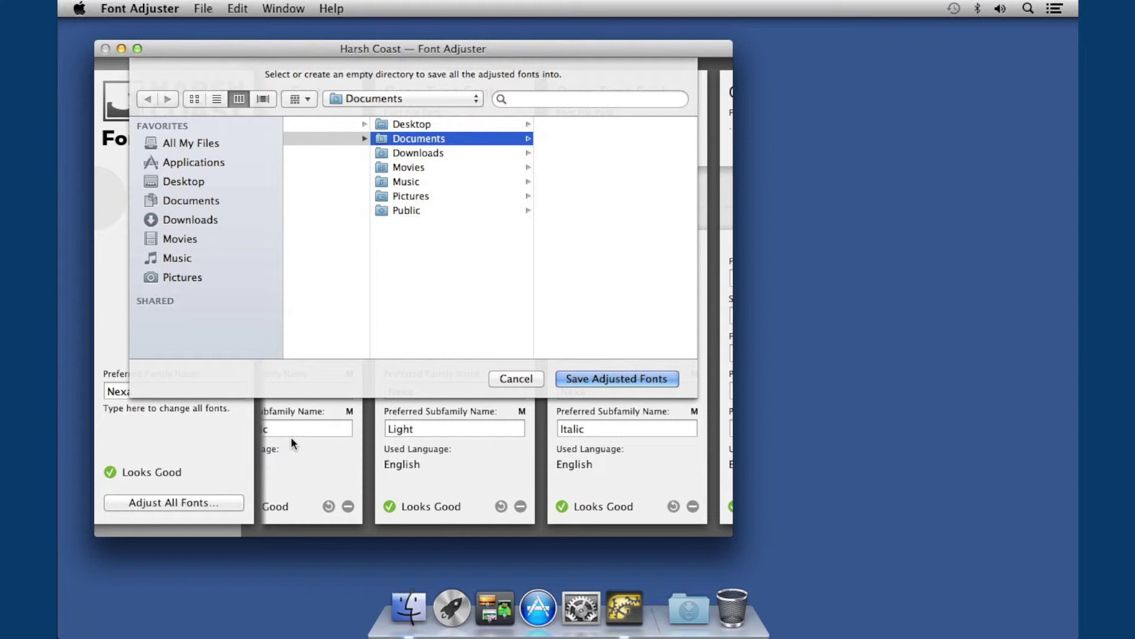
left_click(408, 607)
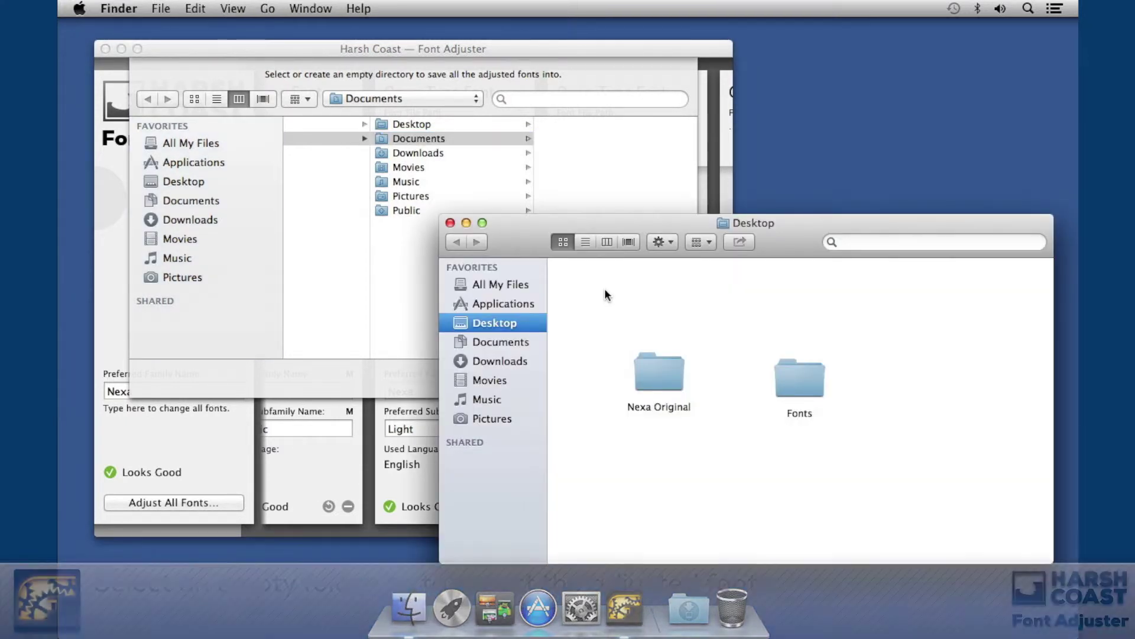
Make a new Desktop folder called Nexa Fixed, then close the Finder window
right_click(604, 288)
left_click(619, 296)
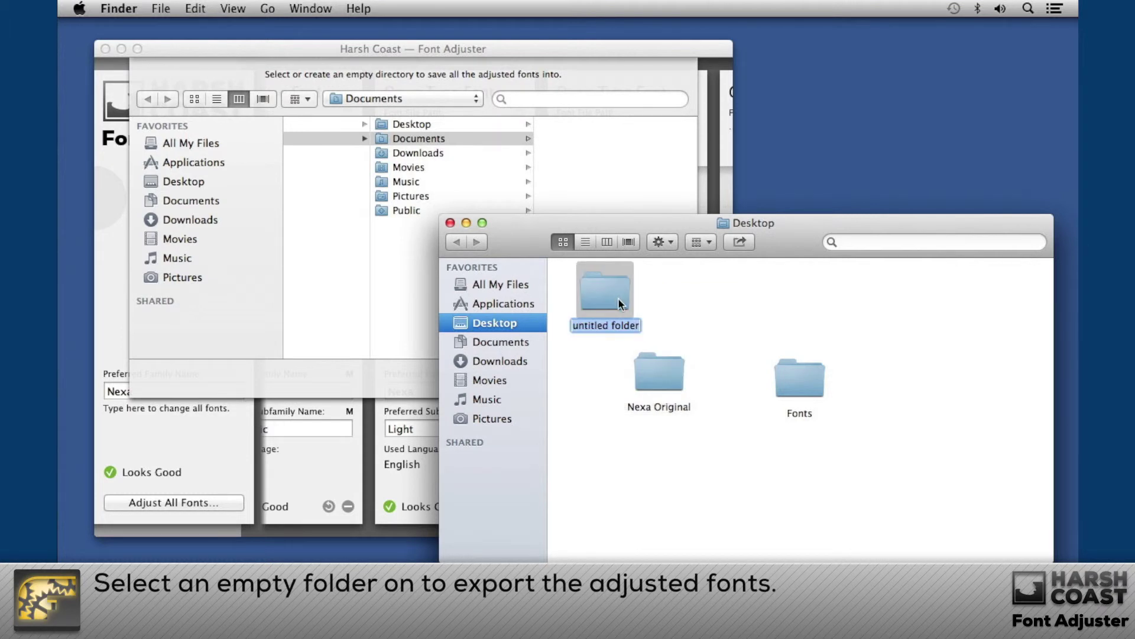
type("Nexa")
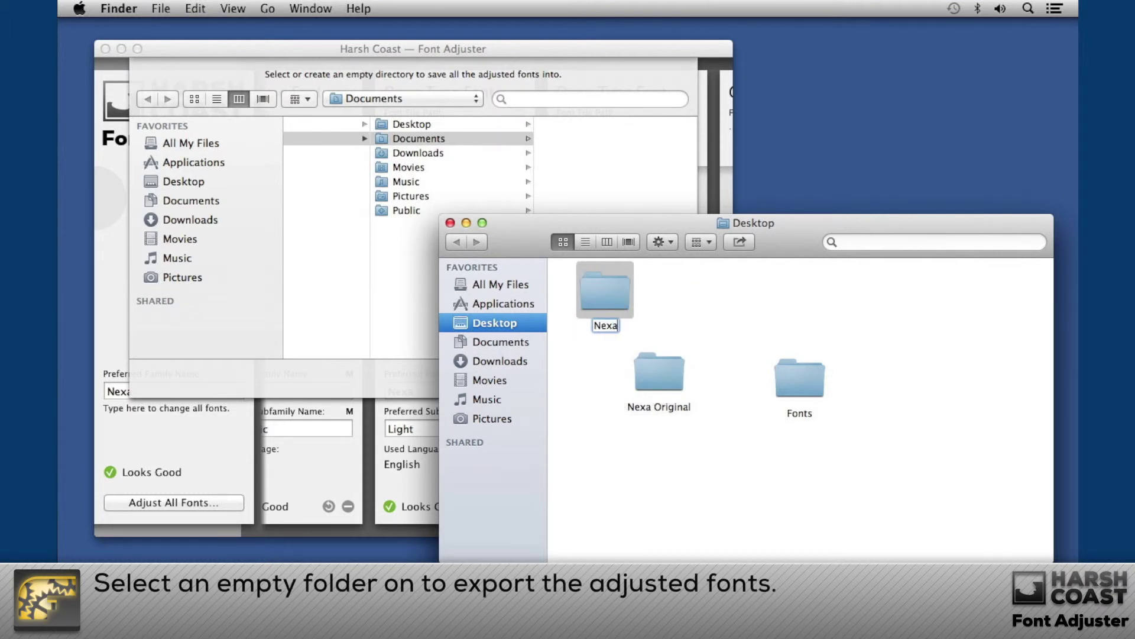
type(" Fixed")
key("Escape")
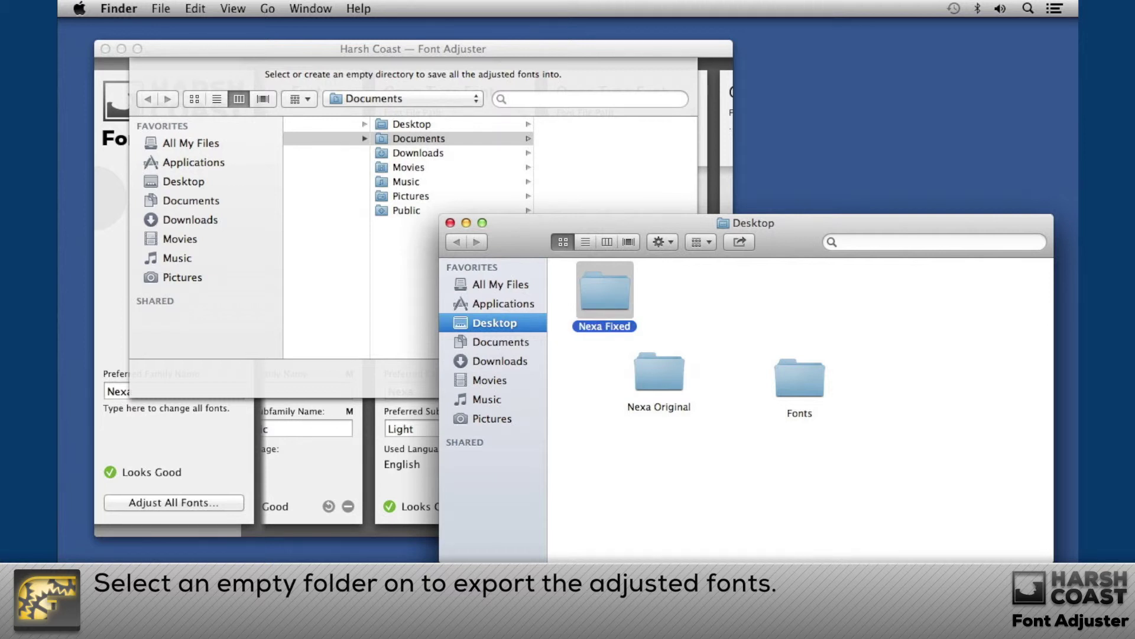
left_click(450, 223)
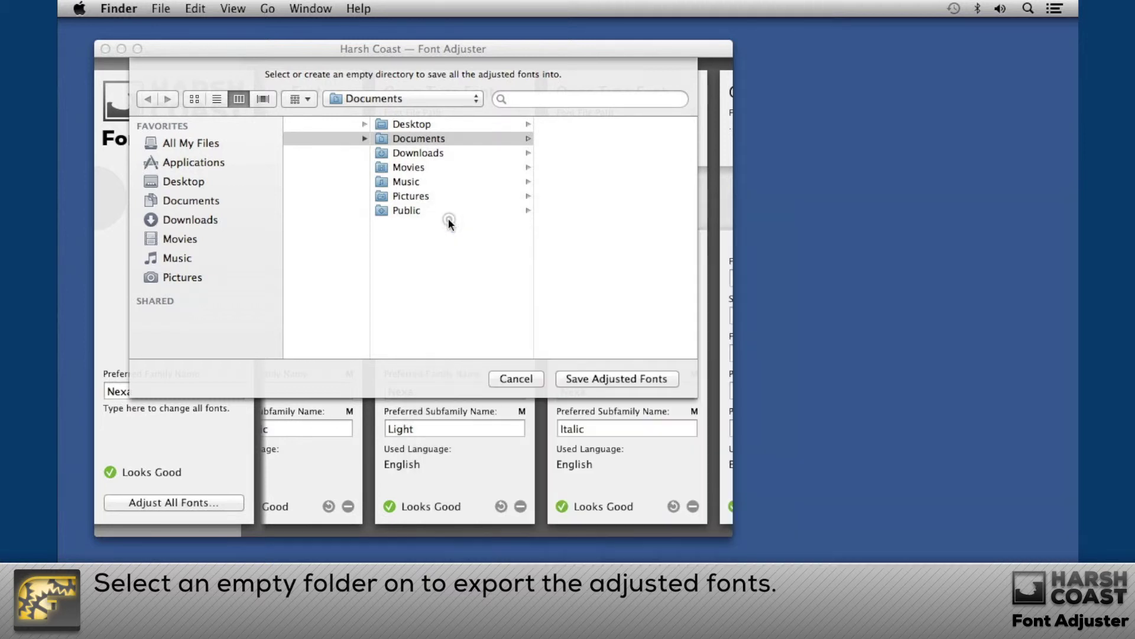
Pick Desktop > Nexa Fixed in the save dialog and save the adjusted Nexa fonts there
left_click(444, 124)
left_click(445, 125)
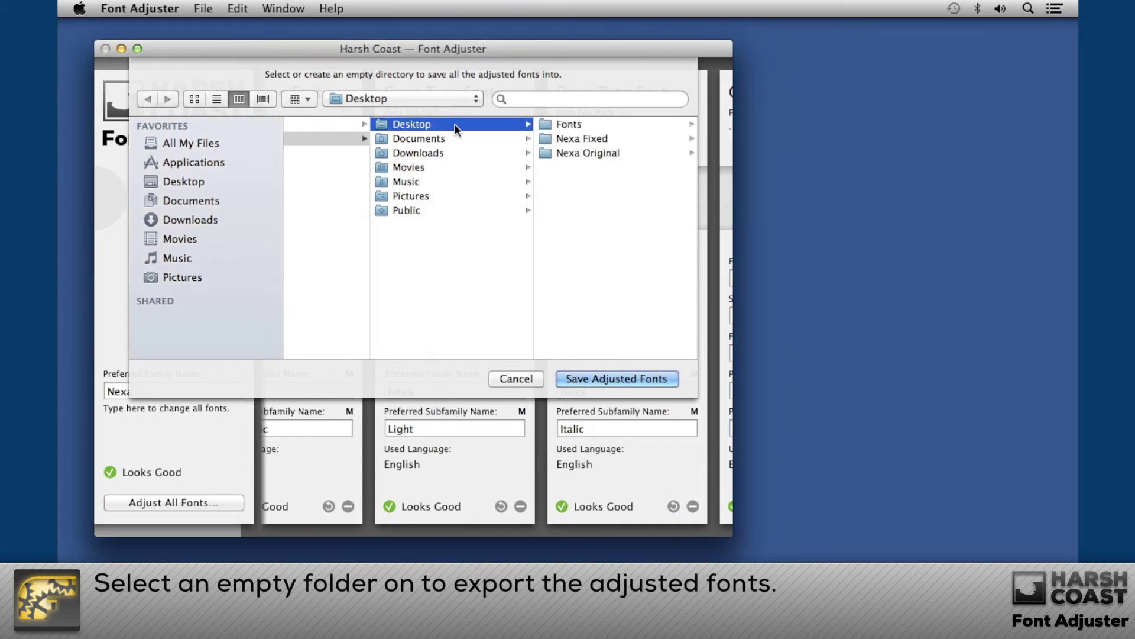
left_click(576, 136)
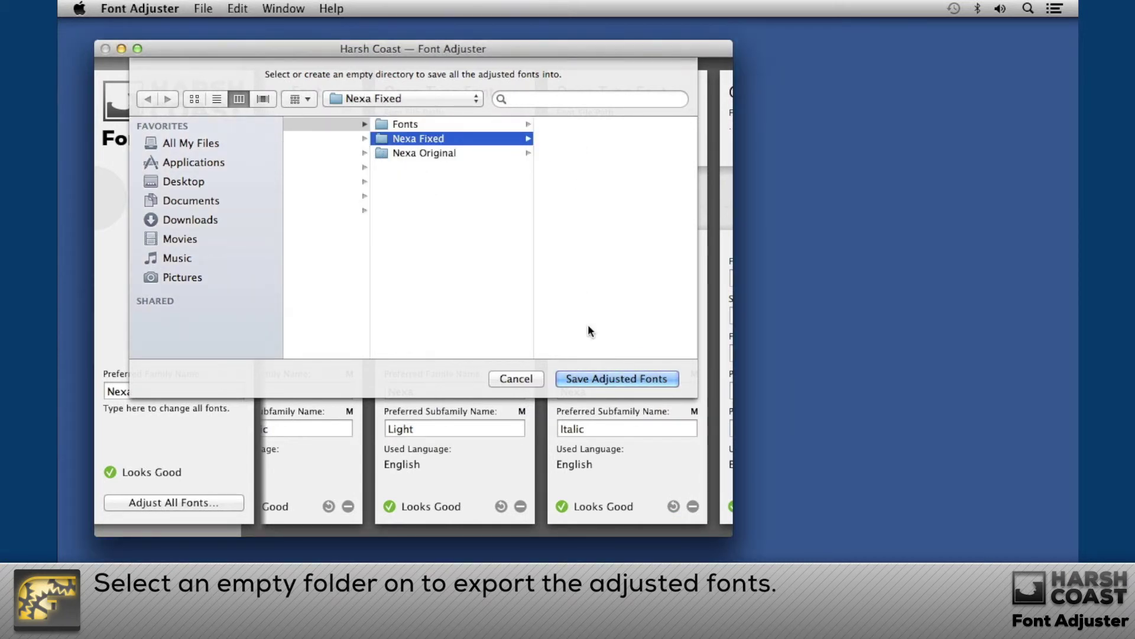
left_click(595, 378)
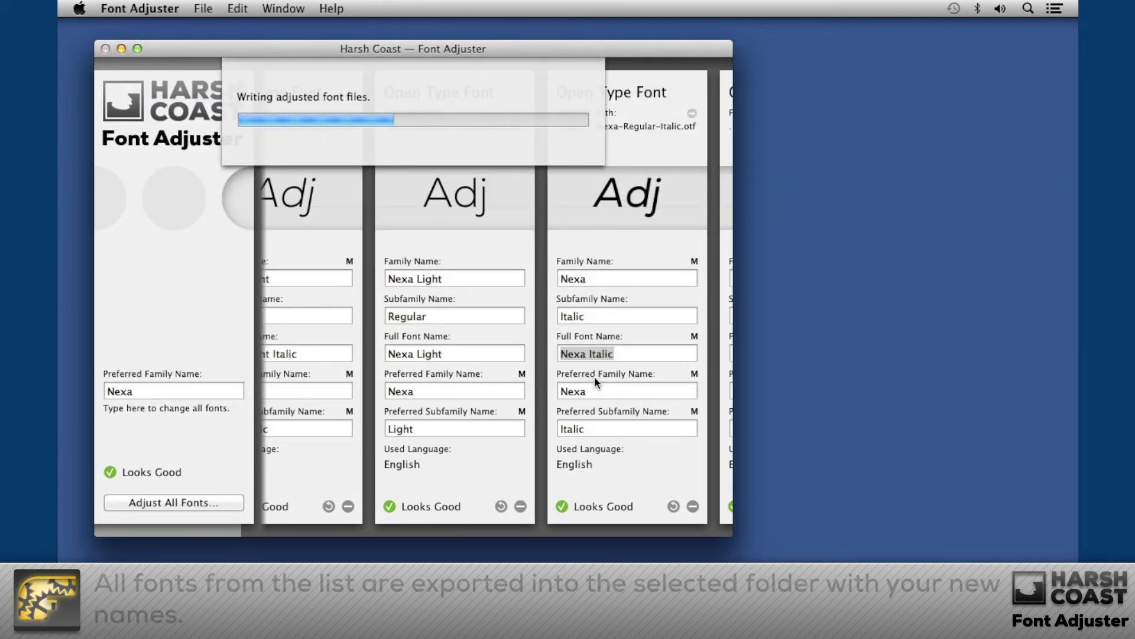